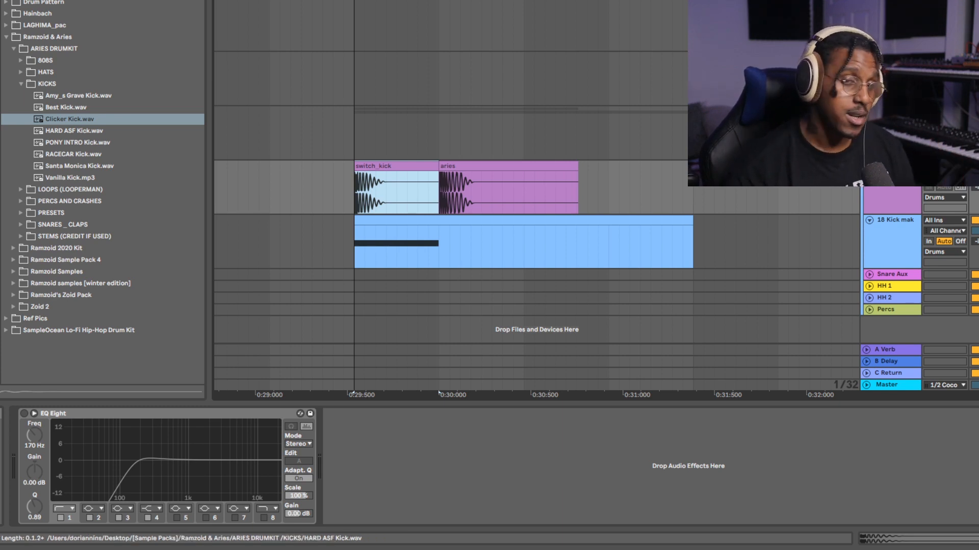
- Audition the aries and switch_kick kick clips, moving aries further along the timeline to leave a gap between them
left_click(974, 220)
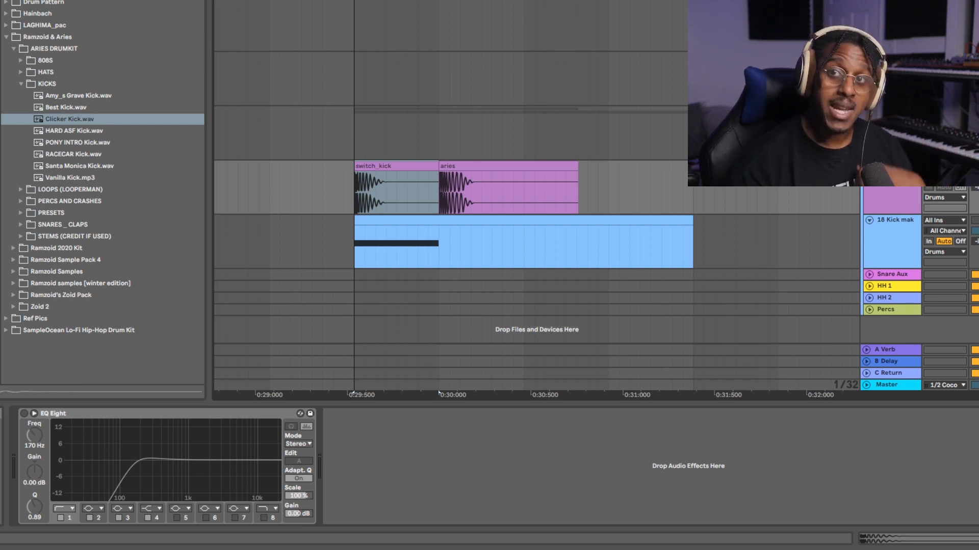
left_click(474, 166)
key("space")
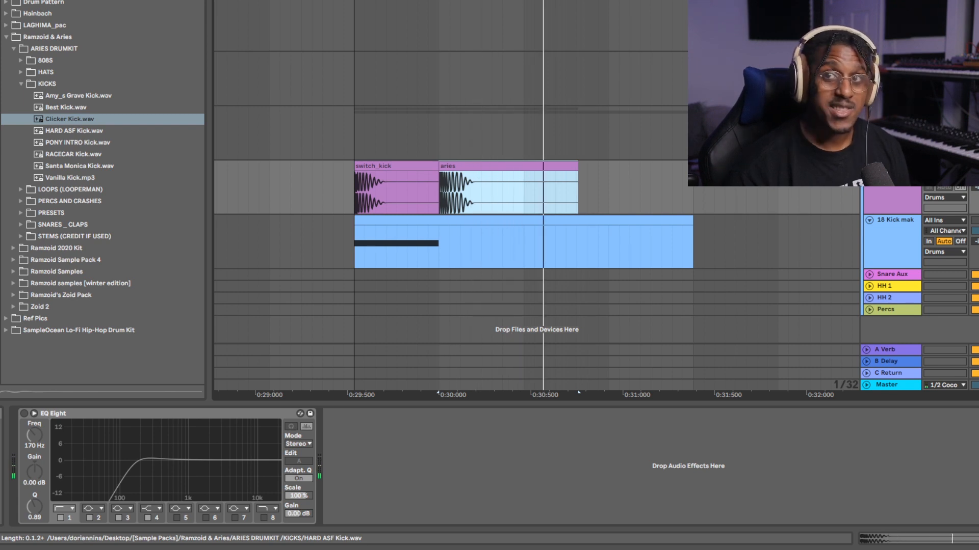
key("space")
left_click_drag(474, 166, 559, 166)
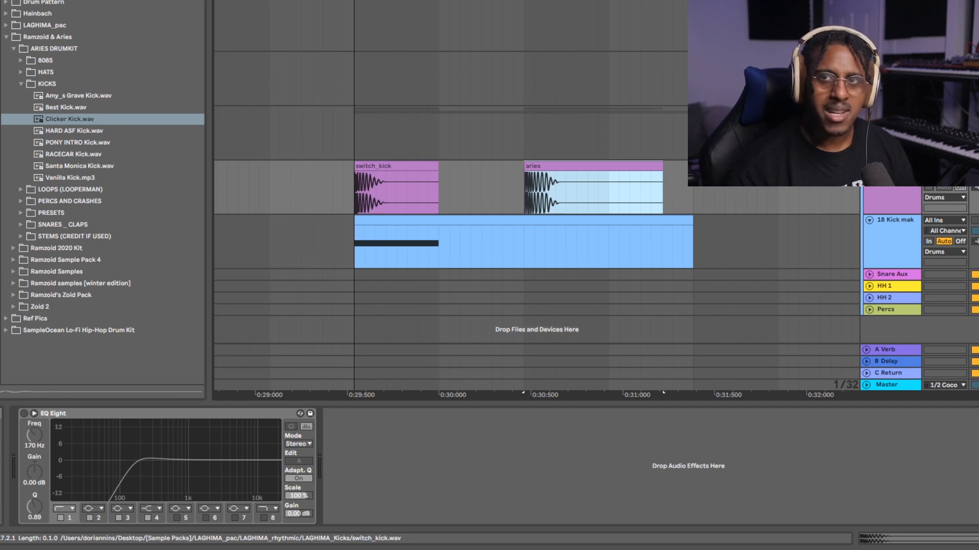
left_click(390, 166)
key("space")
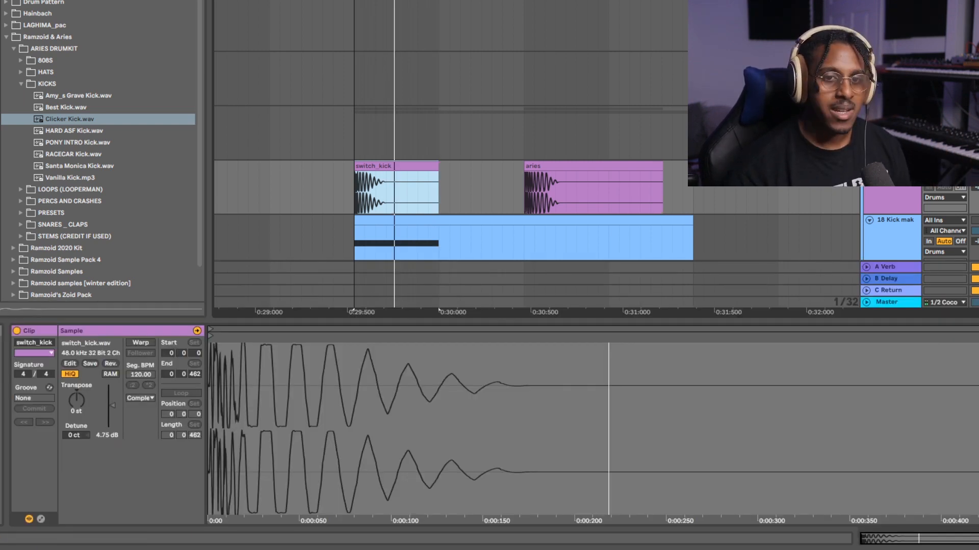
- Select the Kick maker track and set the first filter's frequency in Kick V2 to 1.17 kHz
left_click(895, 220)
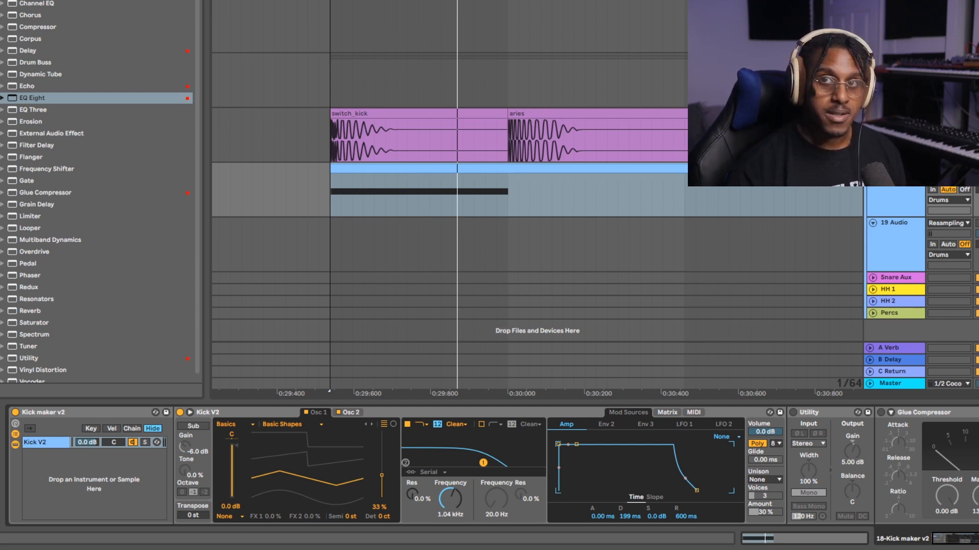
left_click_drag(450, 499, 450, 496)
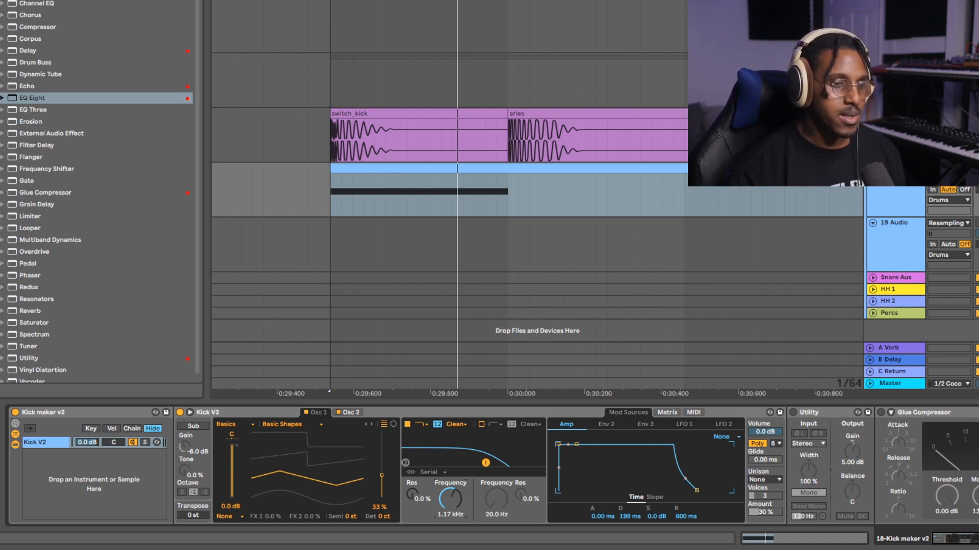
- Shape the Kick V2 Amp envelope with a 212 ms decay and -inf dB sustain, auditioning the kick
left_click(628, 412)
left_click(667, 412)
left_click(628, 413)
left_click(605, 425)
left_click(567, 424)
key("space")
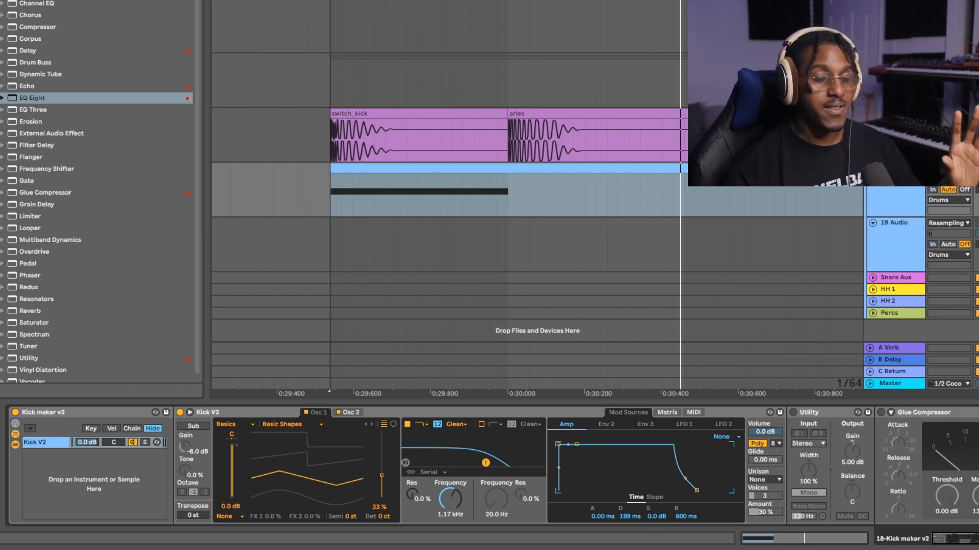
left_click_drag(657, 517, 657, 548)
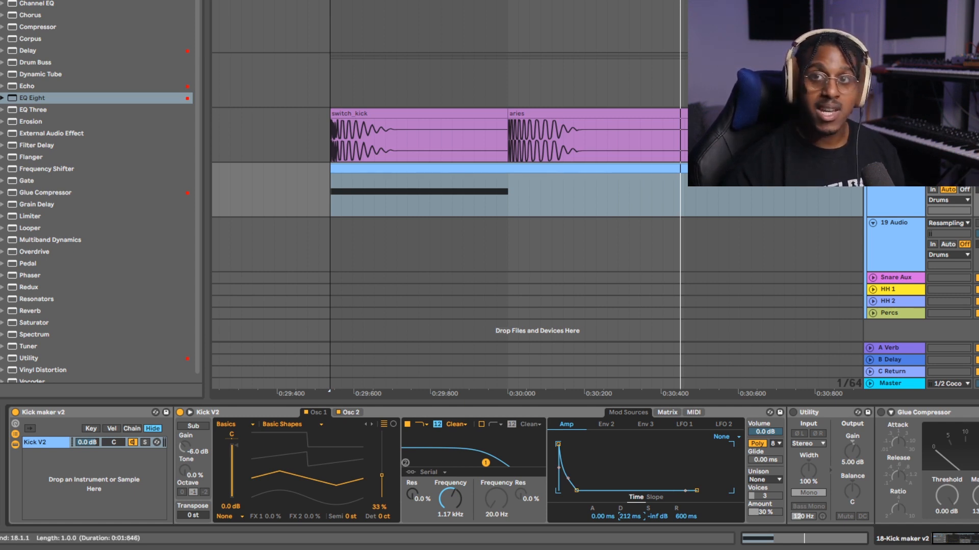
key("space")
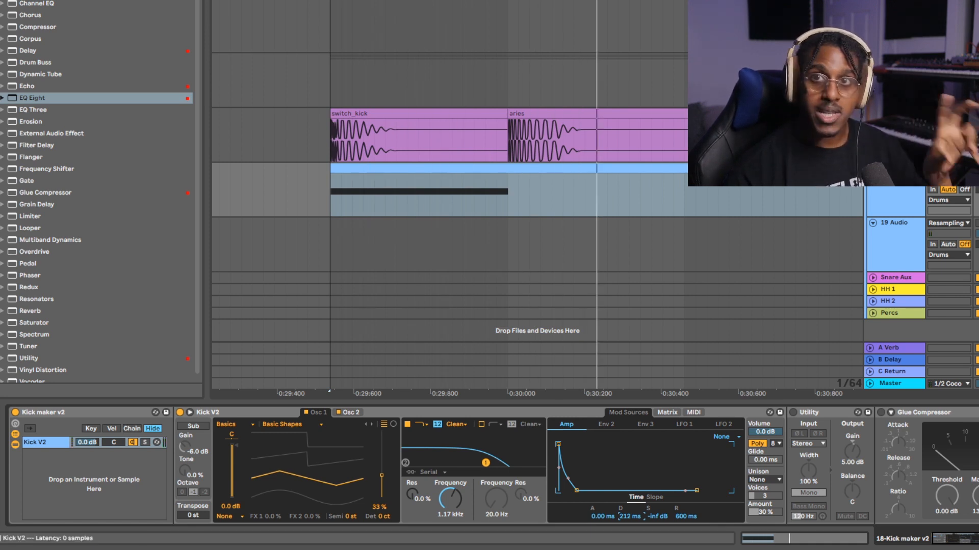
- Mark the opening 29 ms of the switch_kick waveform as reference and set Env 2 to 212 ms decay and 0.8 % sustain
left_click(606, 424)
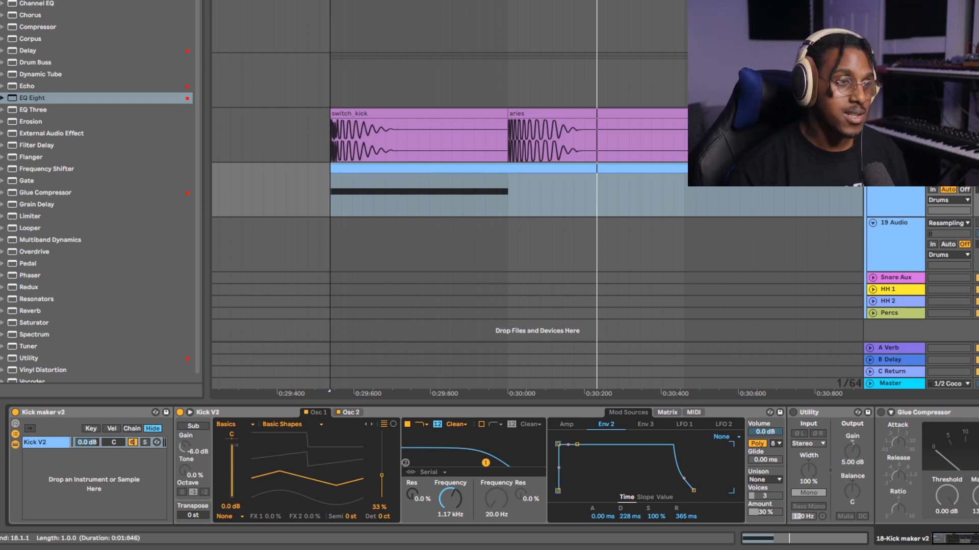
key("plus")
left_click_drag(358, 140, 330, 140)
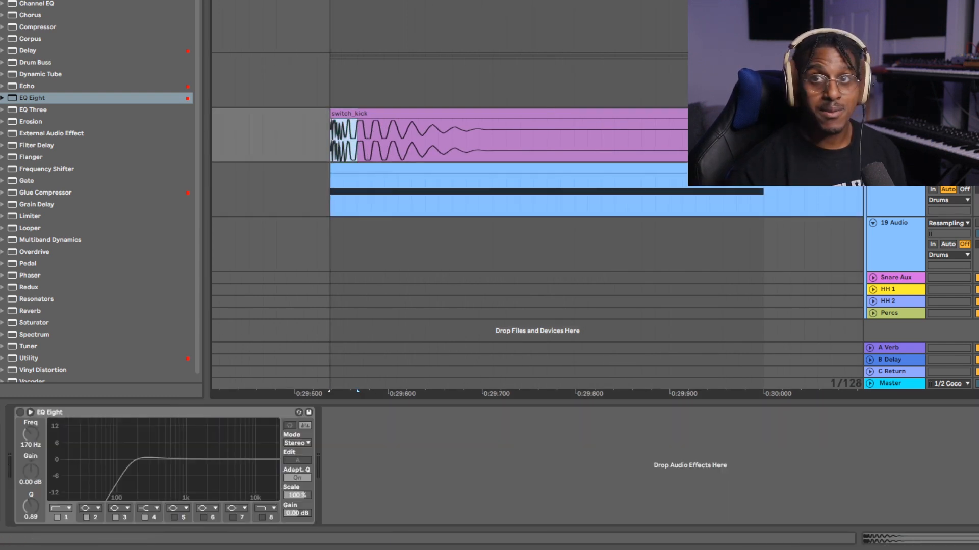
key("Down")
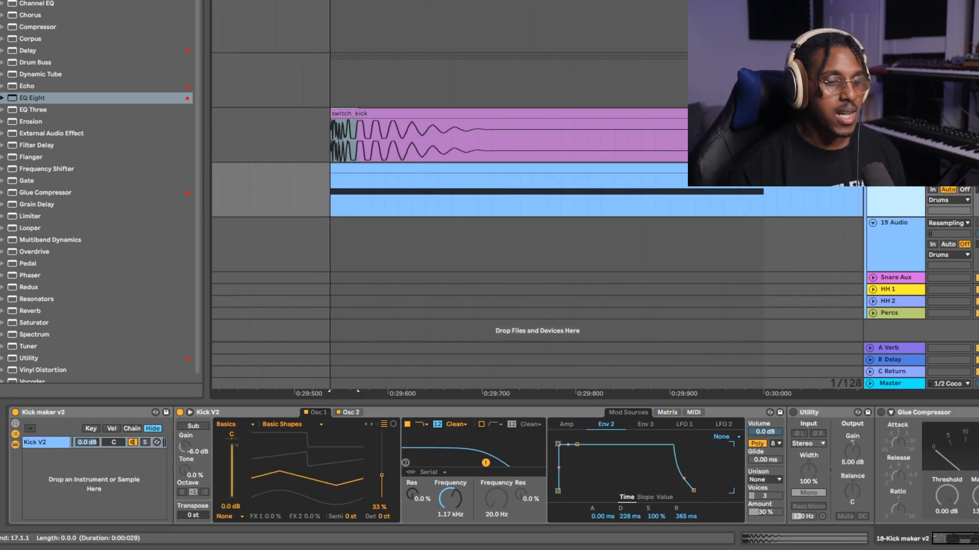
key("minus")
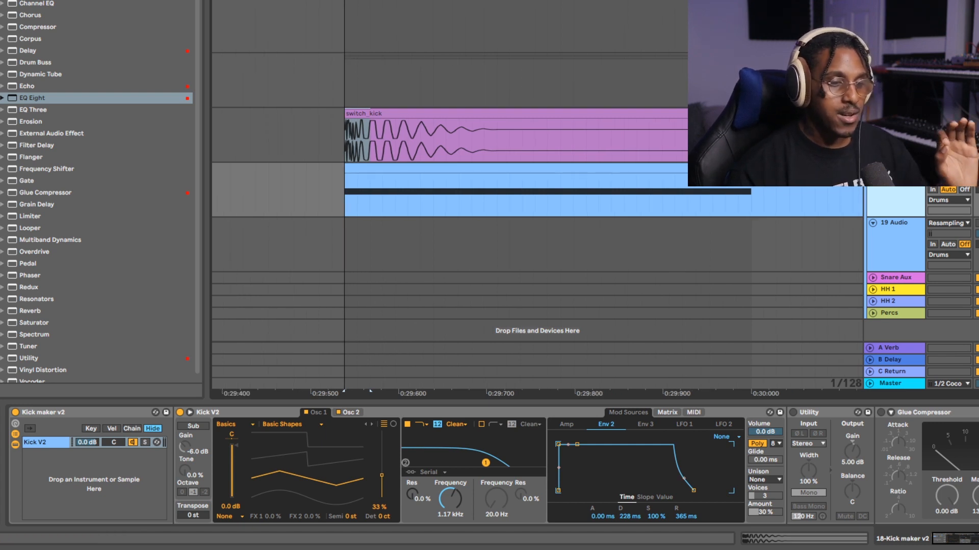
left_click_drag(656, 517, 655, 549)
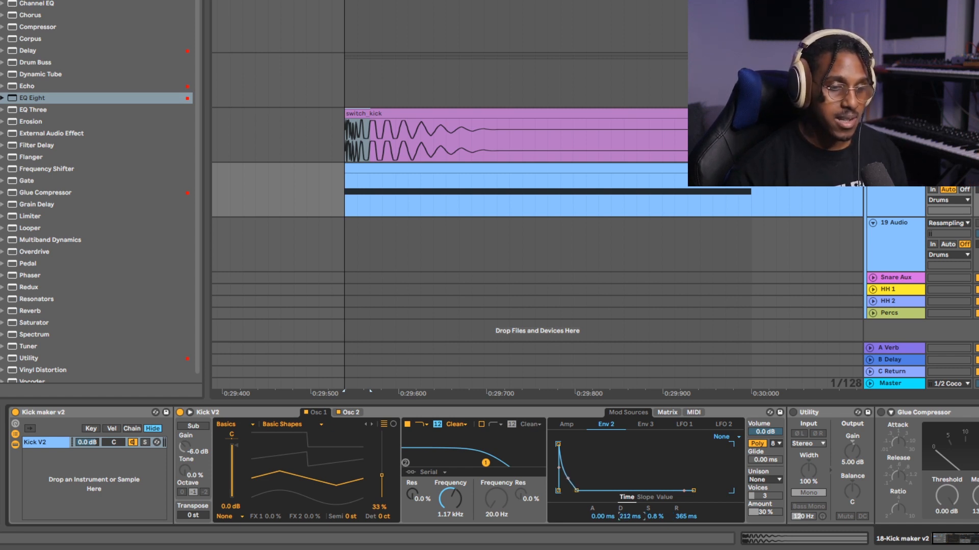
- Modulate Pitch with Env 2 by 16.5 in the matrix, and set Env 2's decay to 228 ms and sustain to 0.0 %
left_click(667, 412)
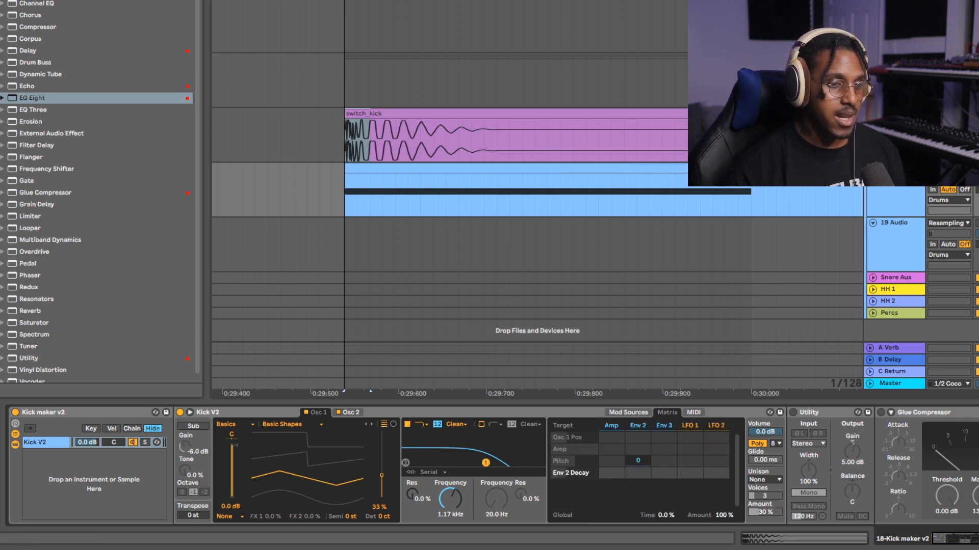
left_click_drag(638, 460, 638, 457)
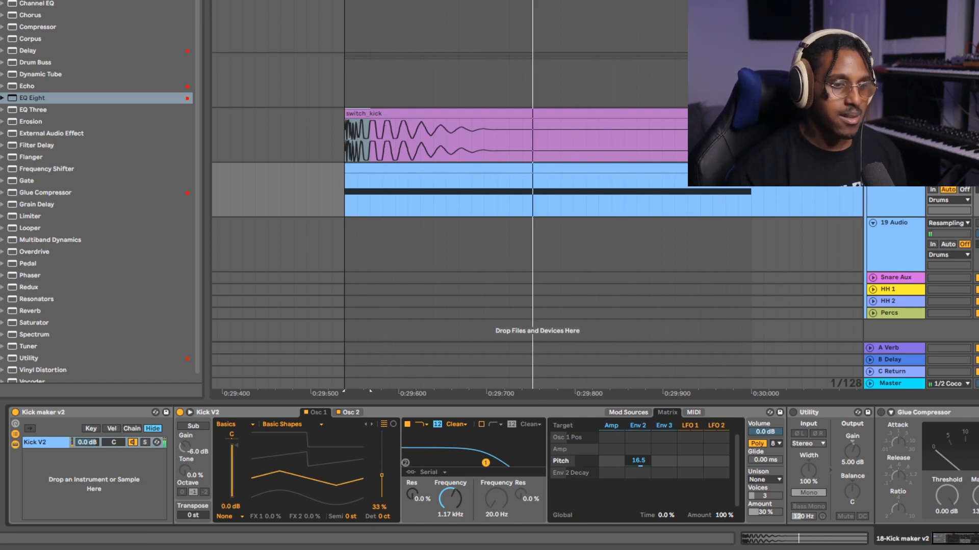
left_click(628, 412)
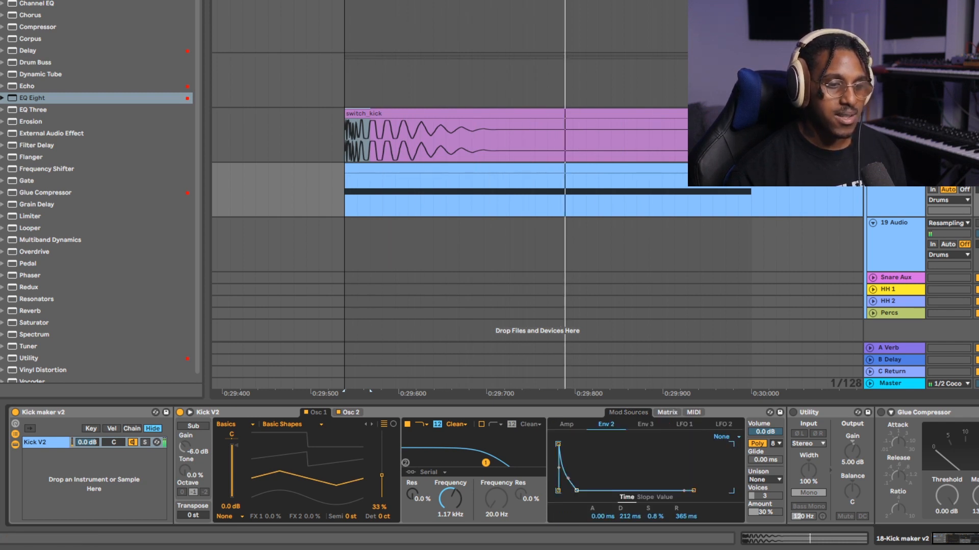
mouse_move(577, 490)
left_mouse_down()
mouse_move(588, 491)
mouse_move(577, 491)
left_mouse_up()
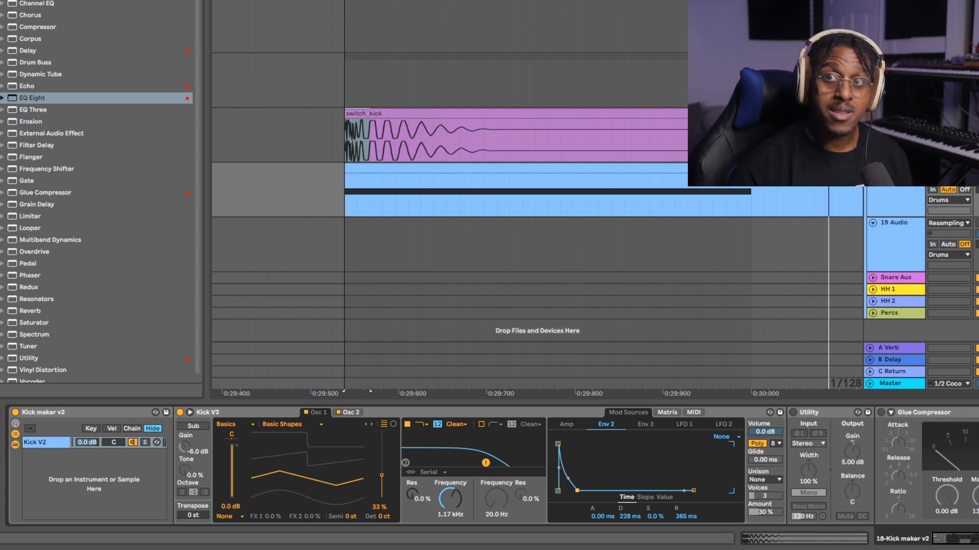
- Examine the aries kick's waveform up close and compare its shape with the switch_kick waveform
scroll(489, 466, "right", 6)
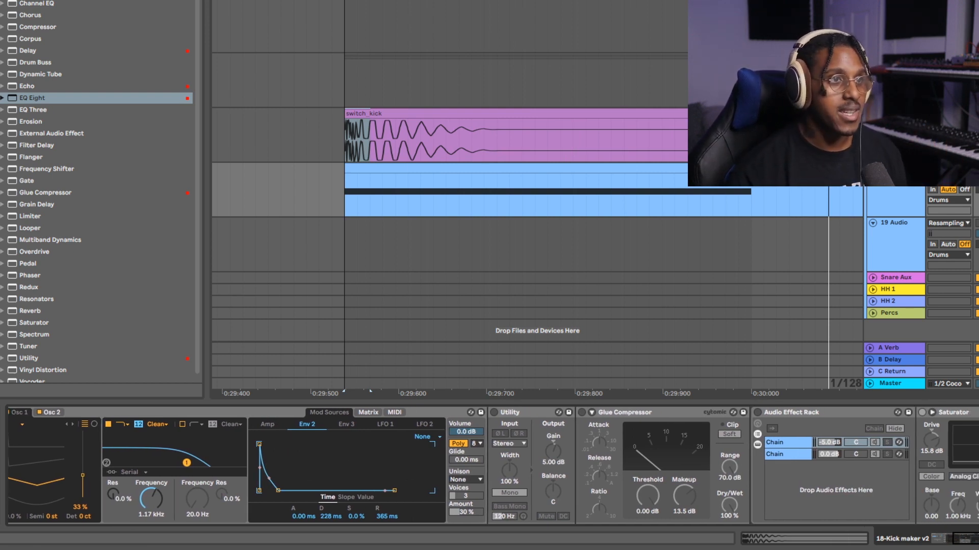
key("minus")
scroll(538, 153, "right", 5)
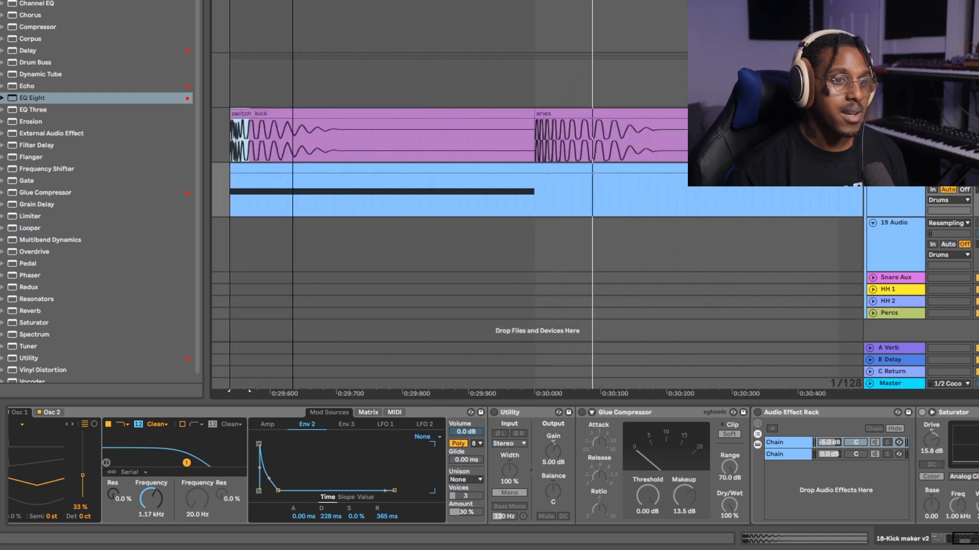
scroll(538, 153, "up", 5)
scroll(538, 153, "down", 3)
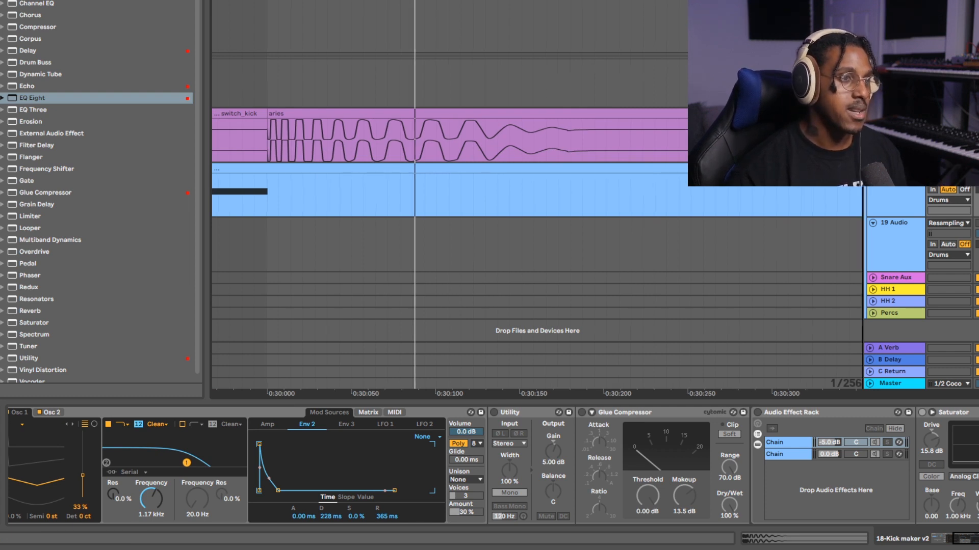
scroll(539, 153, "down", 4)
scroll(538, 152, "left", 5)
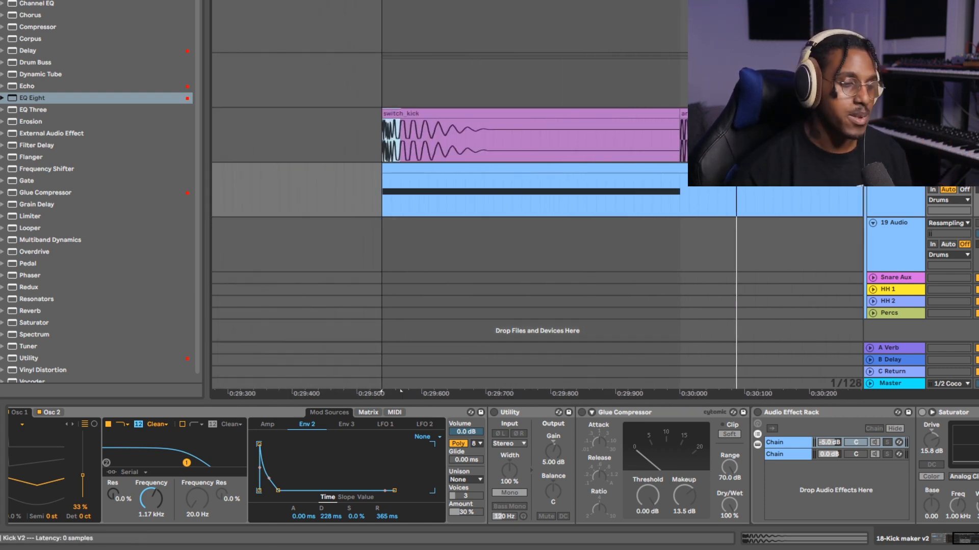
- Enable the Utility after Kick V2, turning its Mono off and Bass Mono on at 120 Hz
left_click(494, 412)
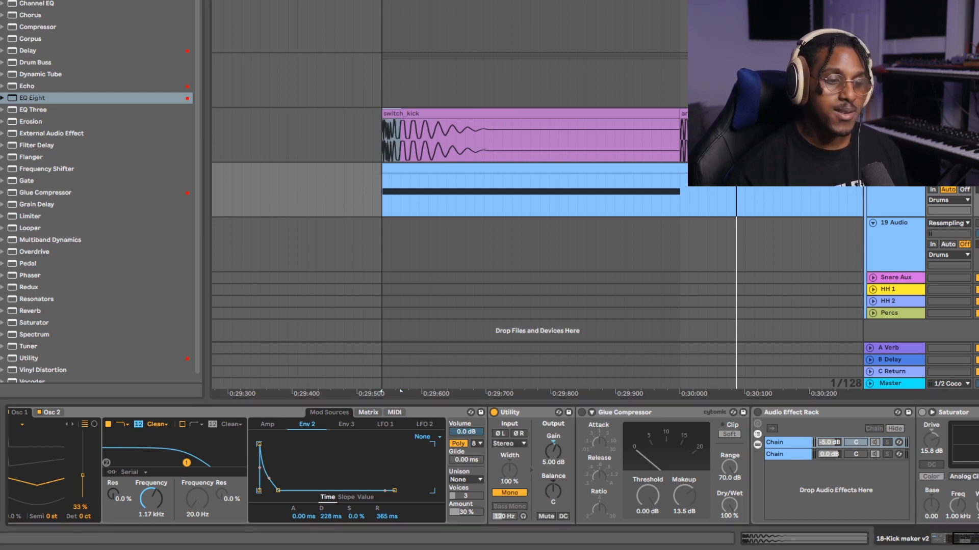
left_click(509, 506)
left_click(510, 493)
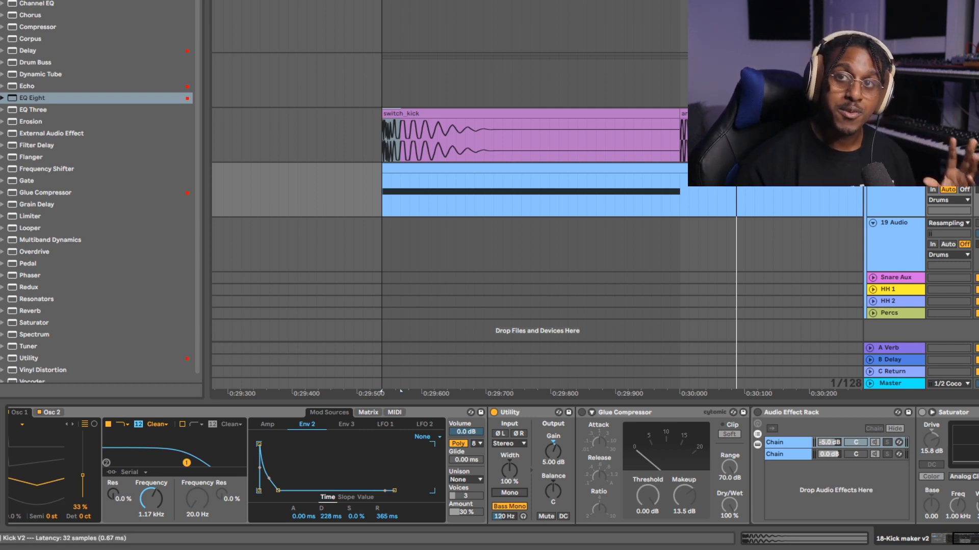
- Enable the Glue Compressor and audition the compressed kick
left_click(581, 413)
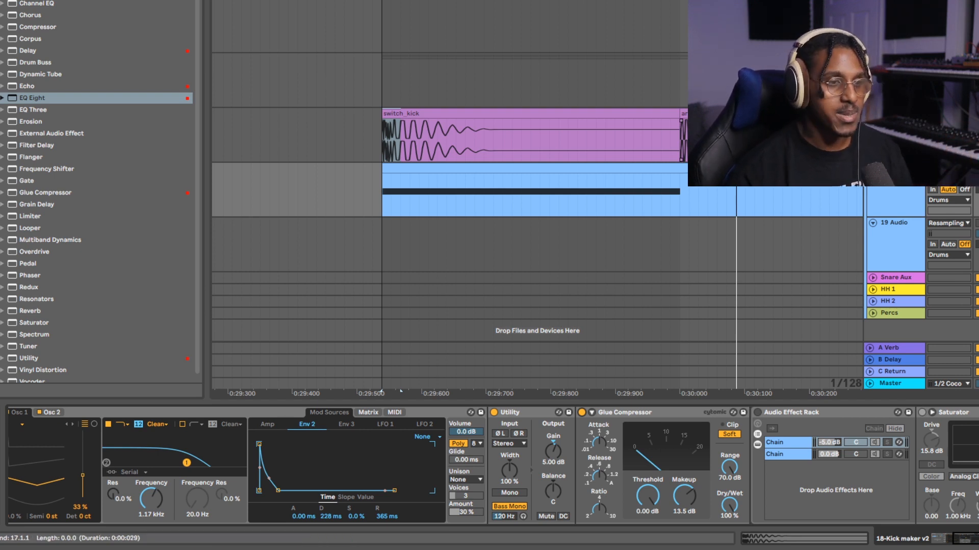
key("space")
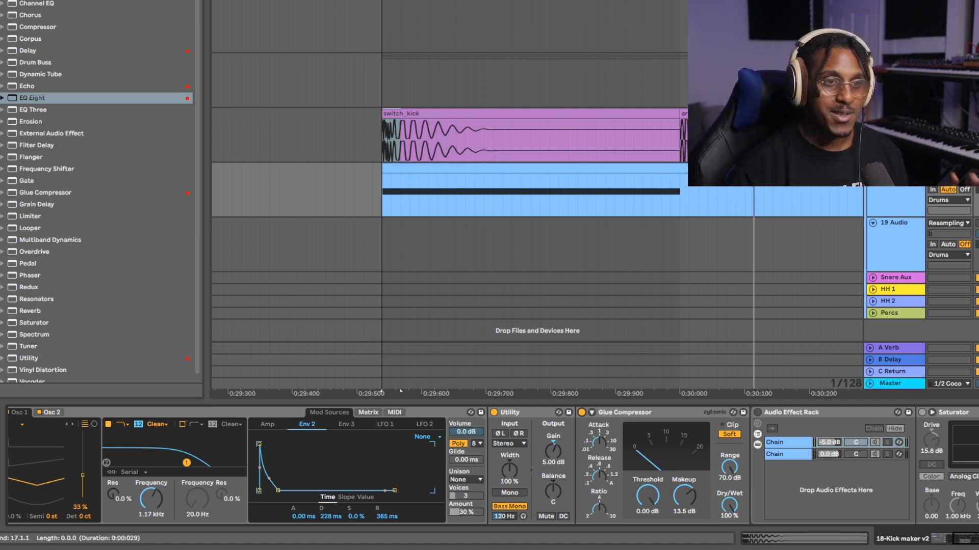
key("space")
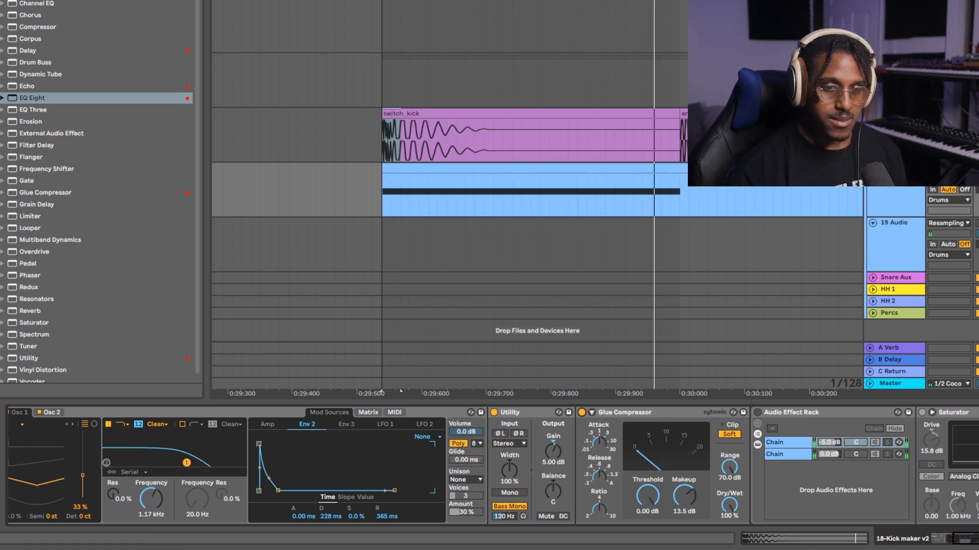
- Enable the Audio Effect Rack, inspect both of its chains including the one with the Saturator, and audition the kick
scroll(492, 466, "right", 5)
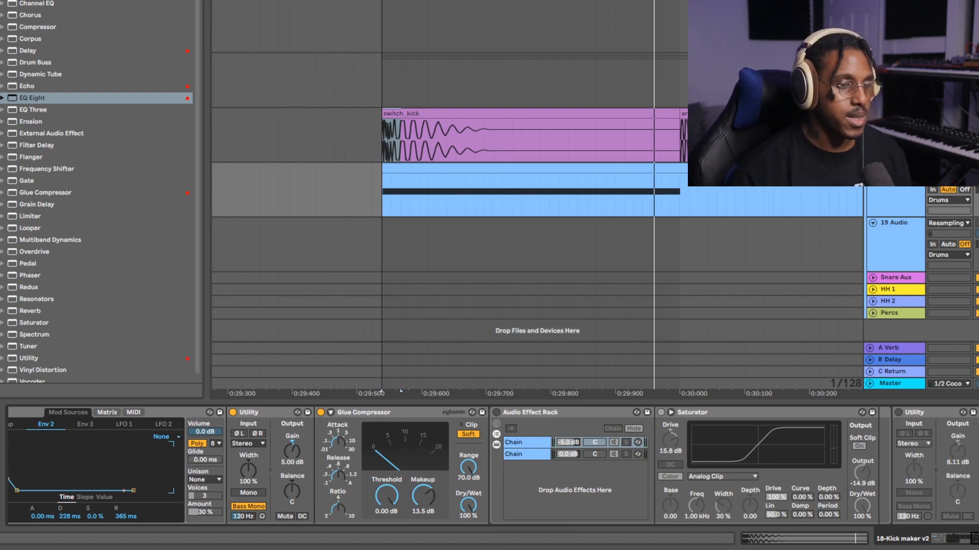
left_click(496, 412)
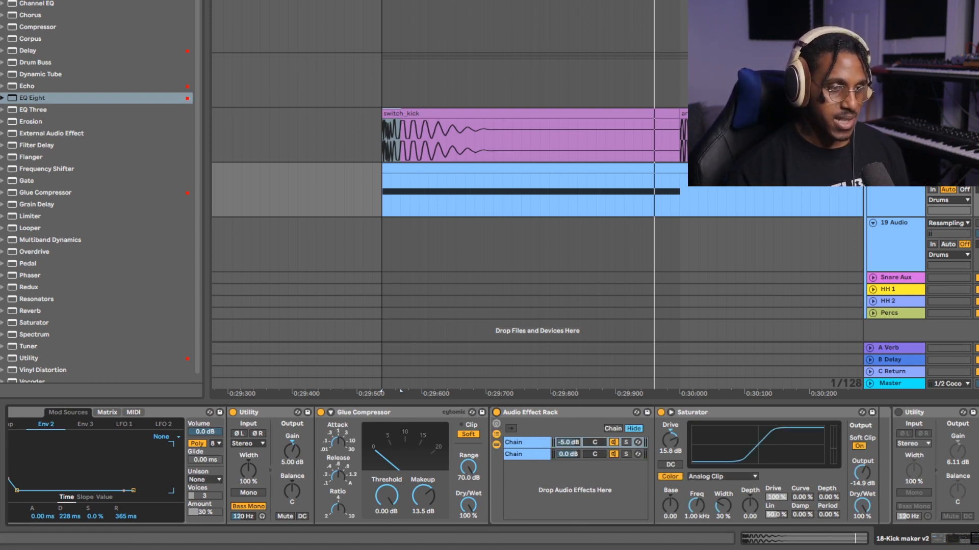
left_click(527, 454)
left_click(527, 443)
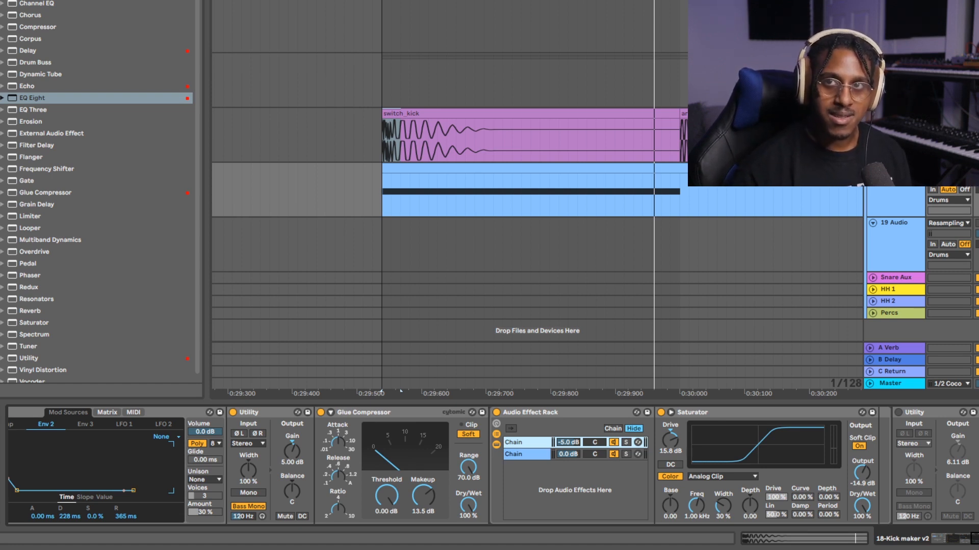
key("space")
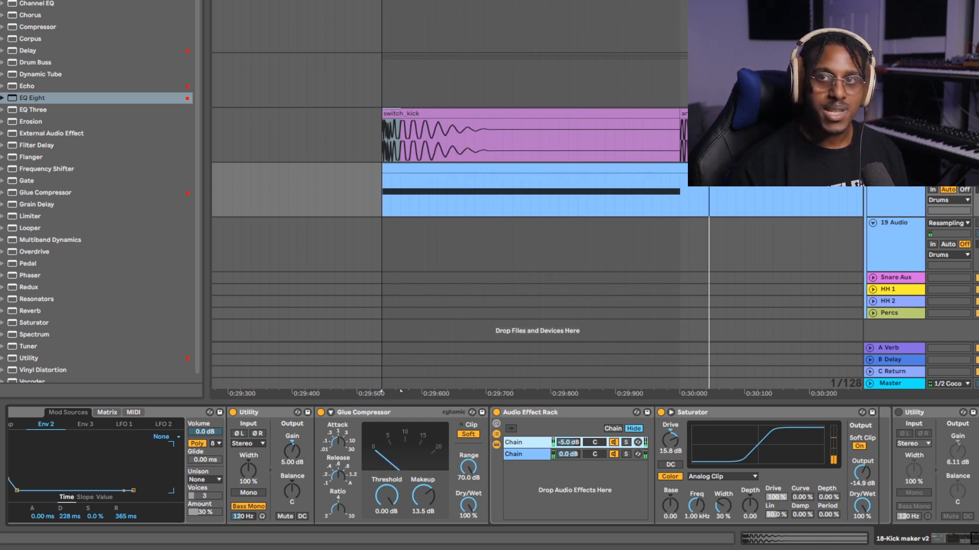
key("space")
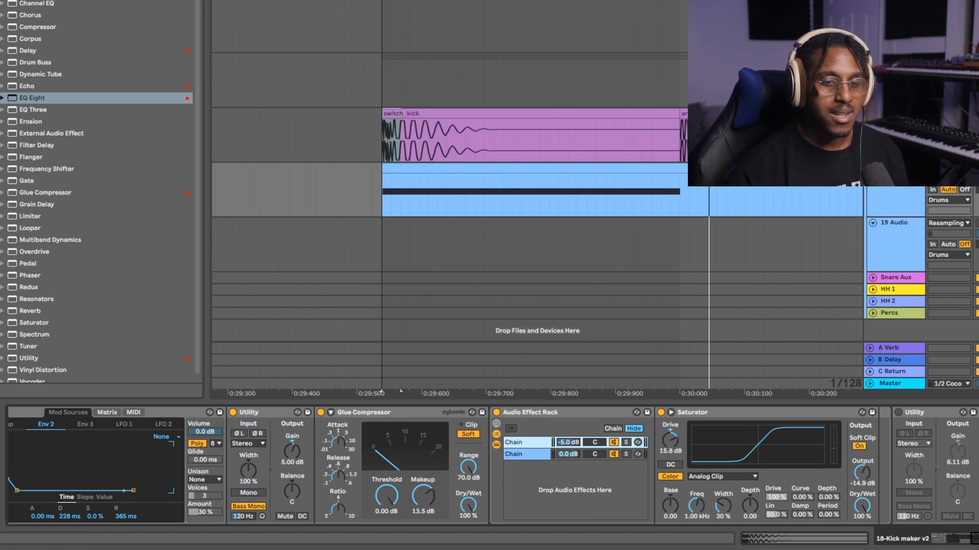
- Enable the Utility after the Saturator, lower its gain to 3.33 dB, and audition the kick
left_click(898, 412)
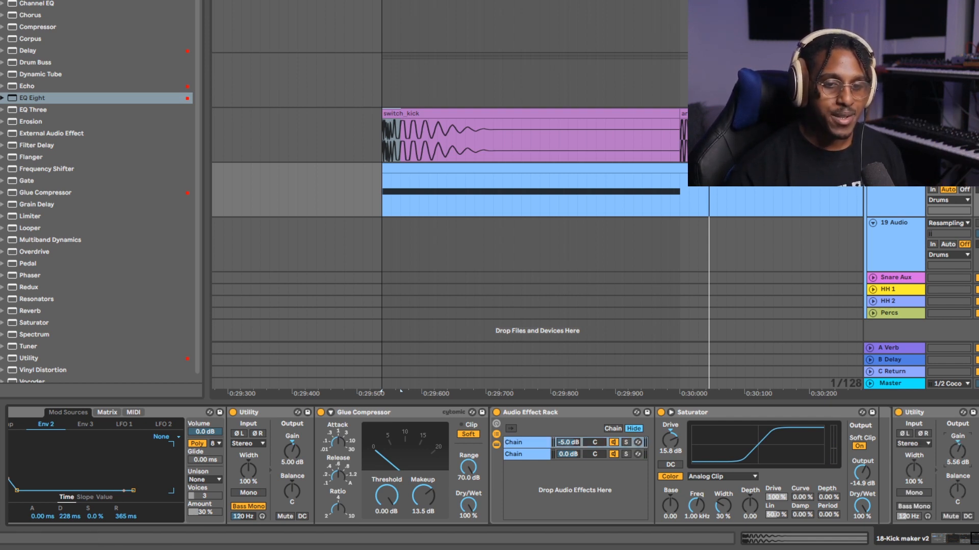
key("space")
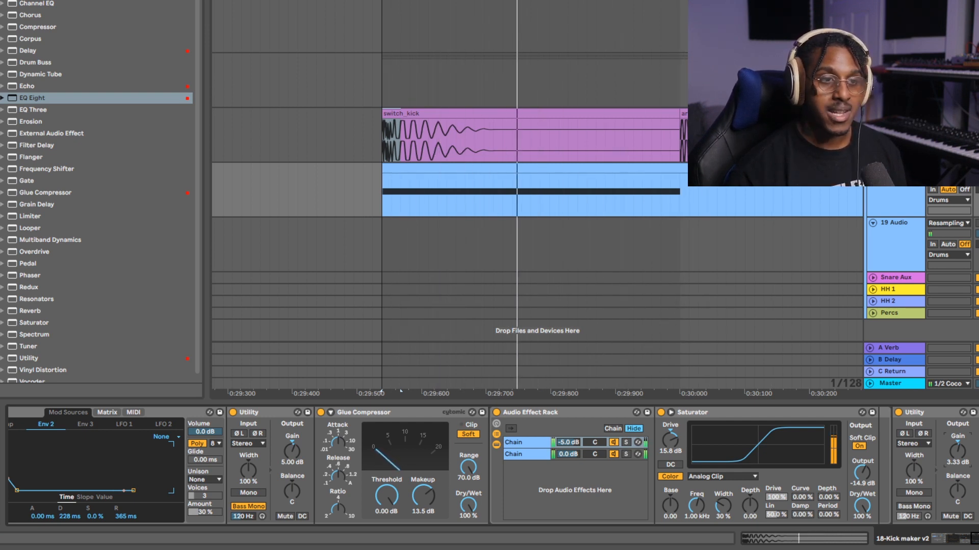
key("space")
- Record the processed kick onto the 19 Audio track by resampling from the start of the kick clip
left_click(381, 245)
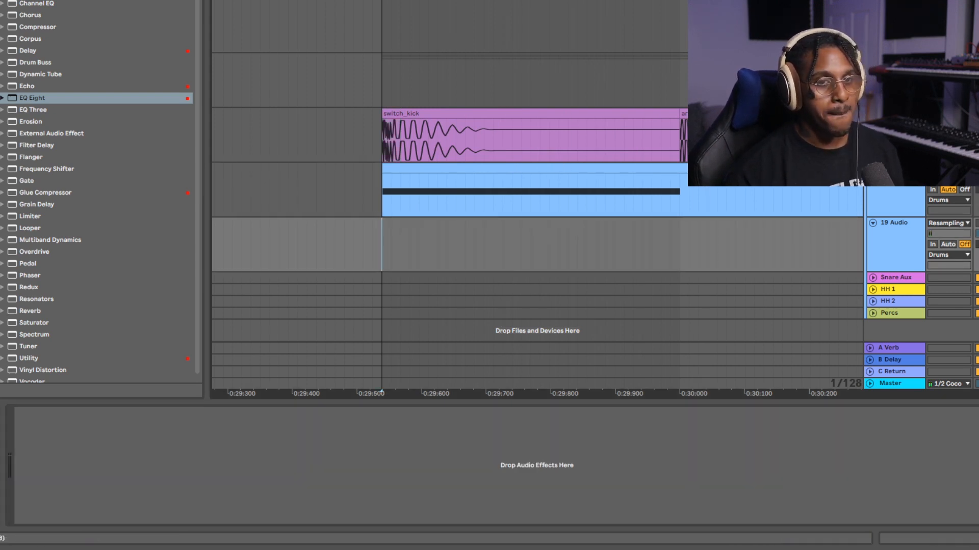
key("F9")
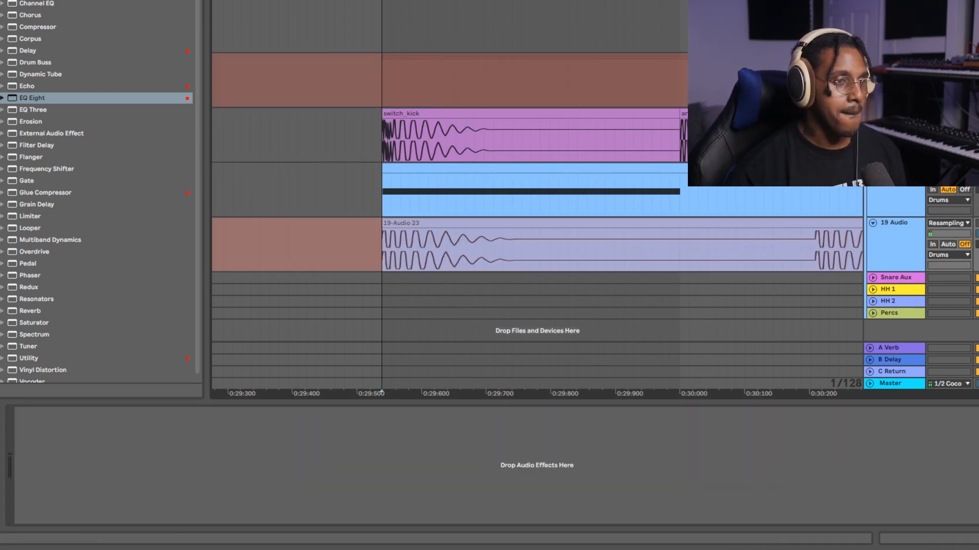
key("space")
- Move the aries reference kick to line up with the start of the resampled kick and compare the two attack waveforms
left_click_drag(684, 114, 390, 114)
scroll(393, 114, "up", 5)
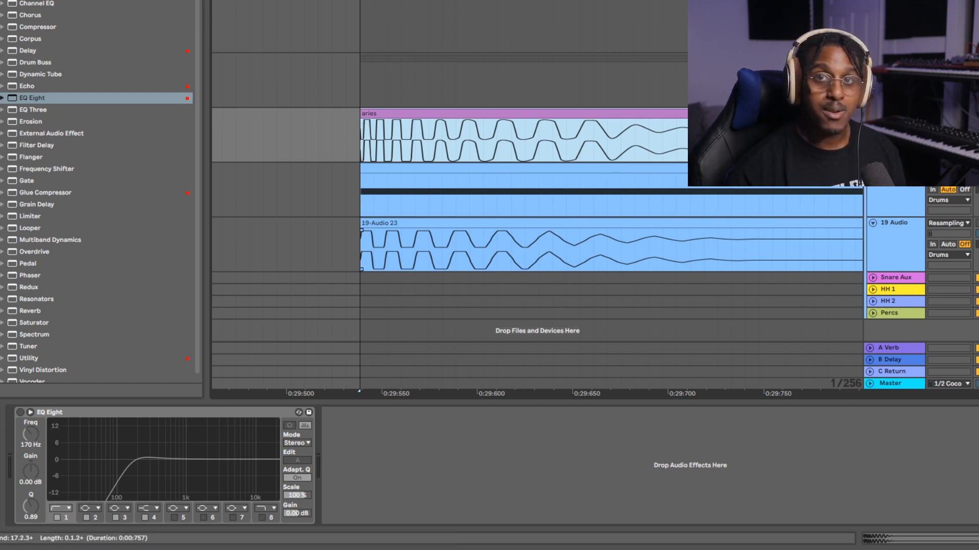
scroll(634, 245, "down", 3)
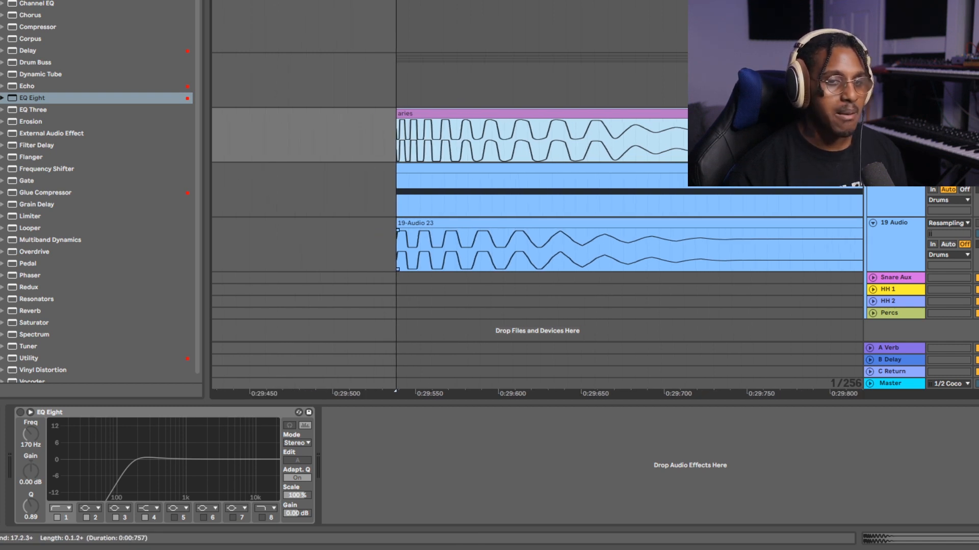
left_click(21, 412)
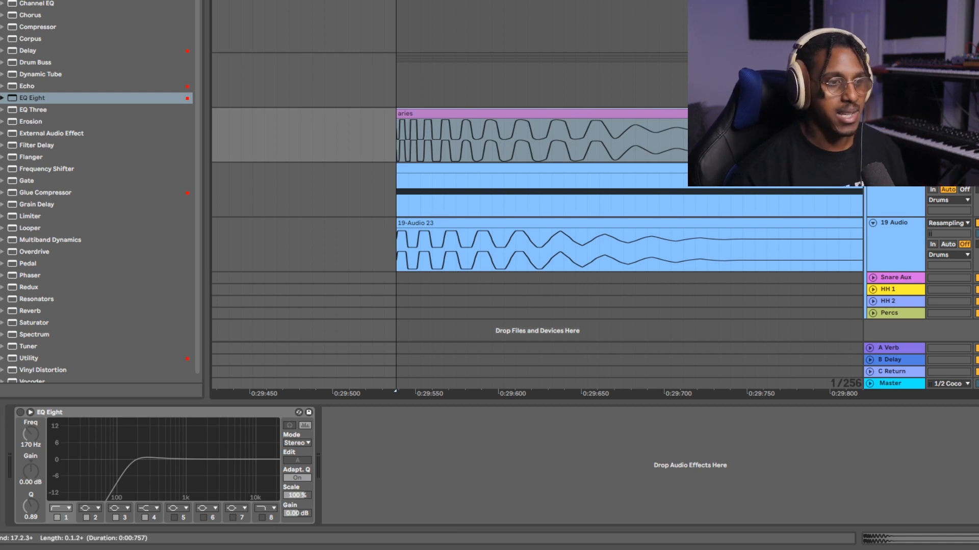
scroll(453, 214, "up", 8)
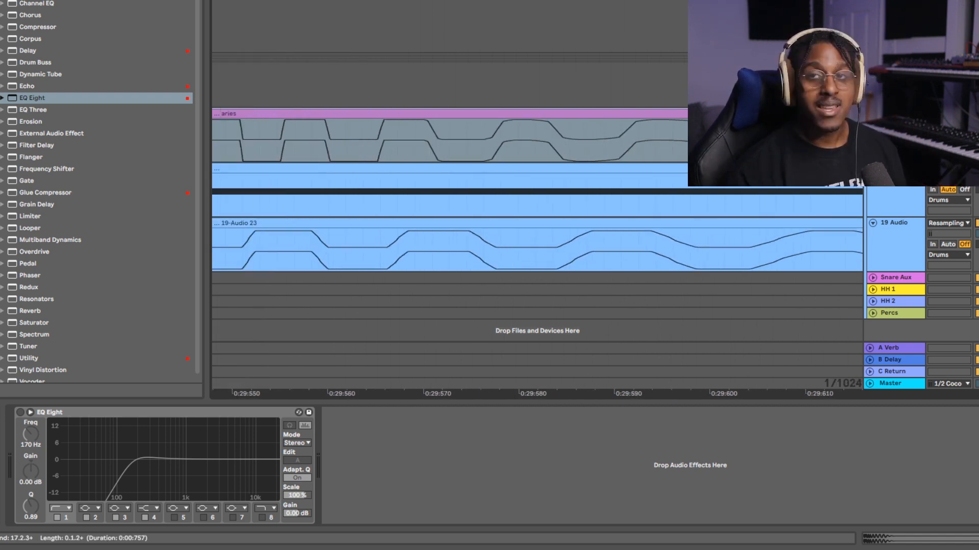
scroll(484, 214, "down", 3)
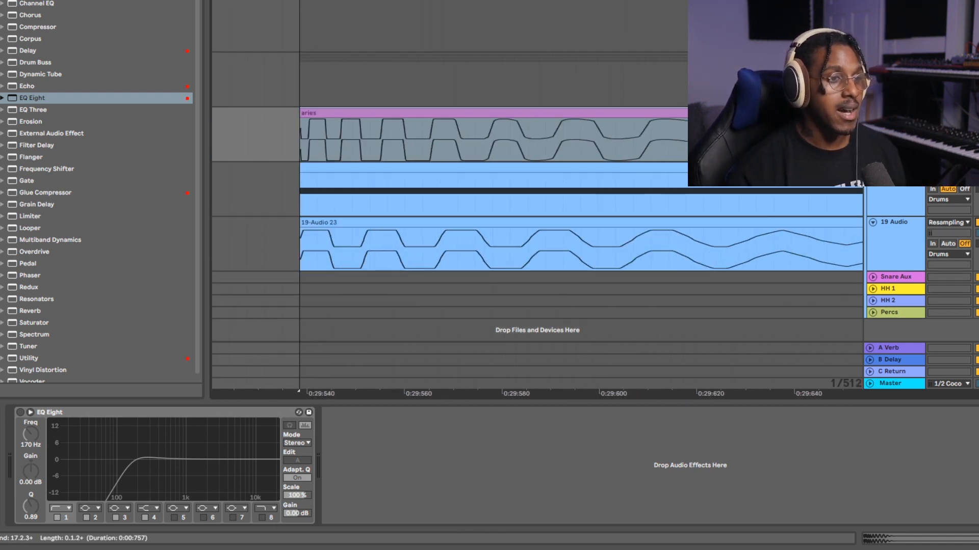
- Try to move the first 32 ms of the aries kick over the start of the resampled kick and crossfade them
left_click_drag(476, 141, 306, 245)
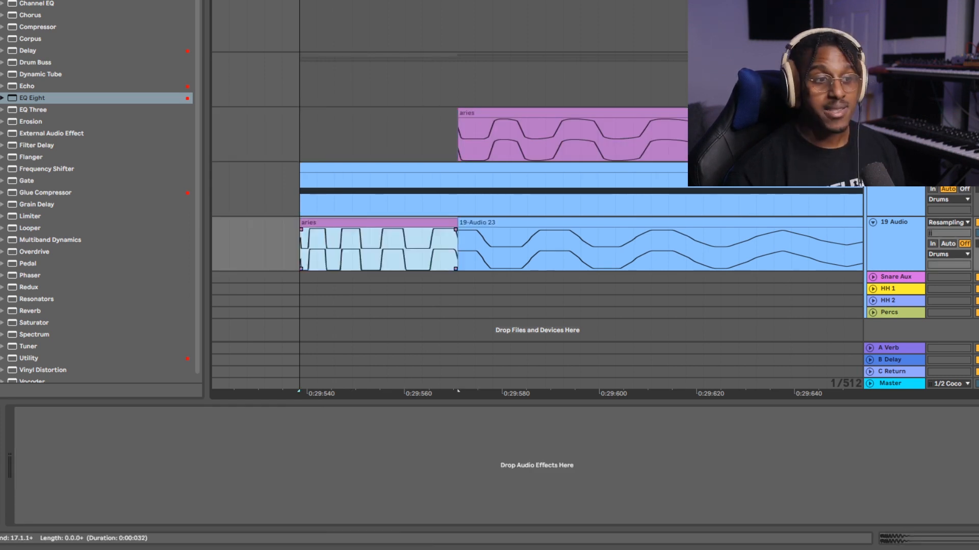
scroll(457, 391, "up", 2)
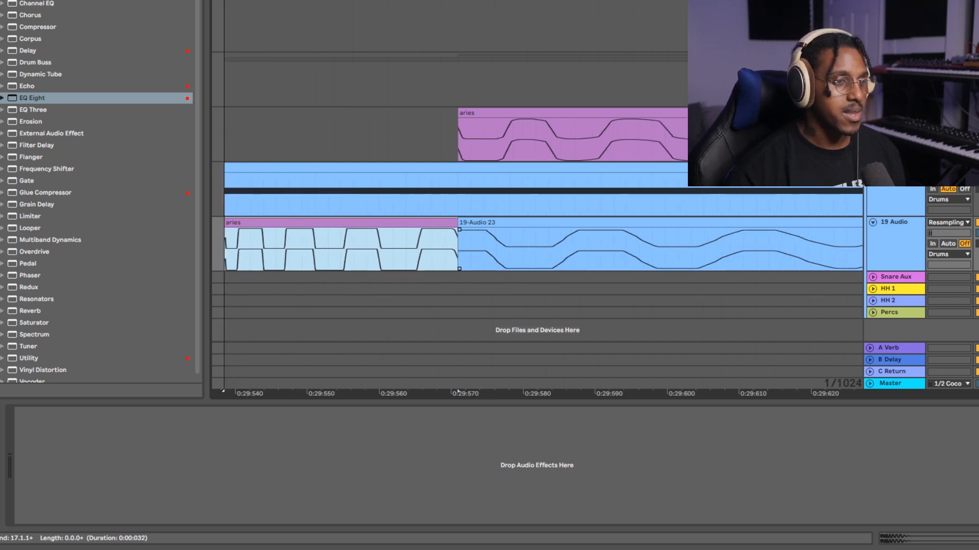
key("ctrl+alt+f")
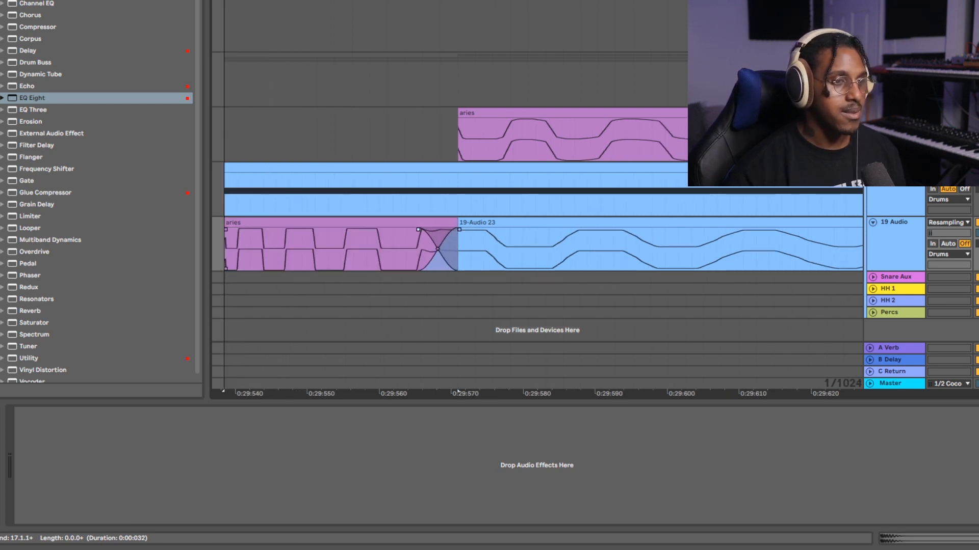
- Undo the crossfade and the transfer of the aries attack onto the resampled kick
key("ctrl+z")
key("ctrl+z")
key("ctrl+z")
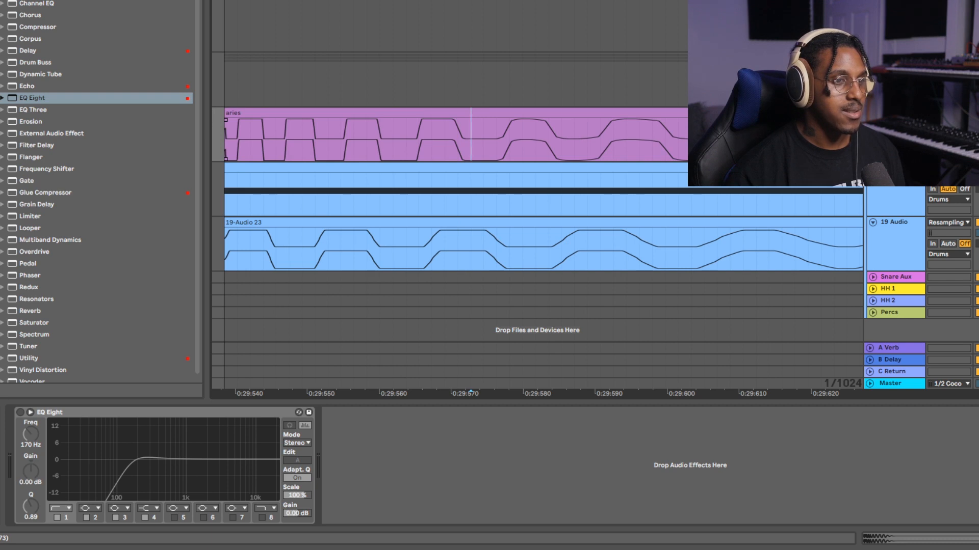
- Copy the first 25 ms of the aries kick onto the start of the resampled kick, crossfade the join, and audition it
left_click_drag(406, 140, 224, 140)
key("ctrl+c")
left_click(225, 249)
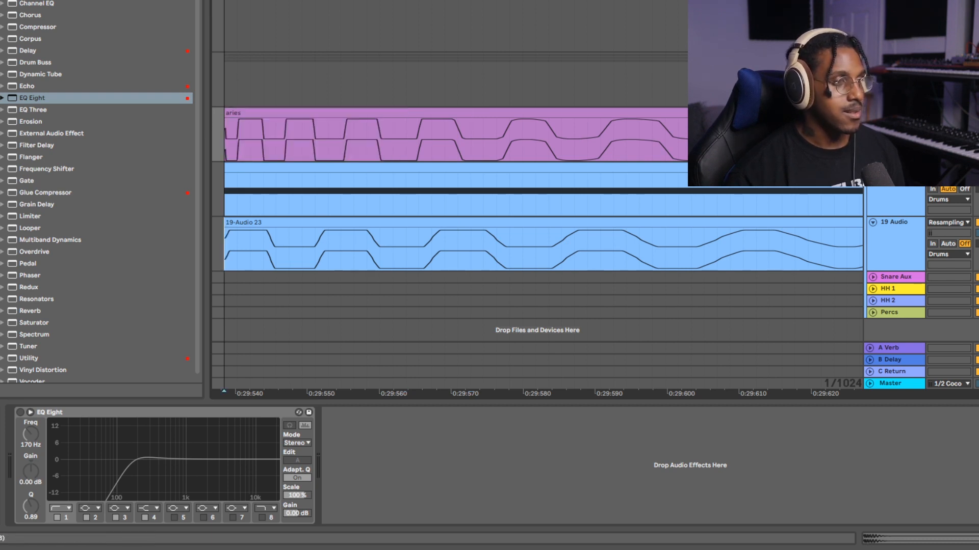
key("ctrl+v")
key("ctrl+alt+f")
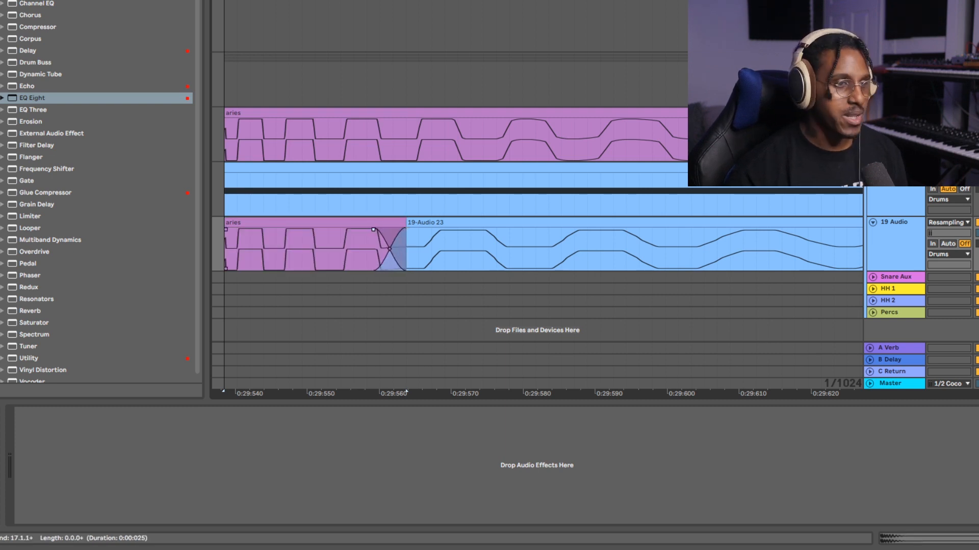
key("space")
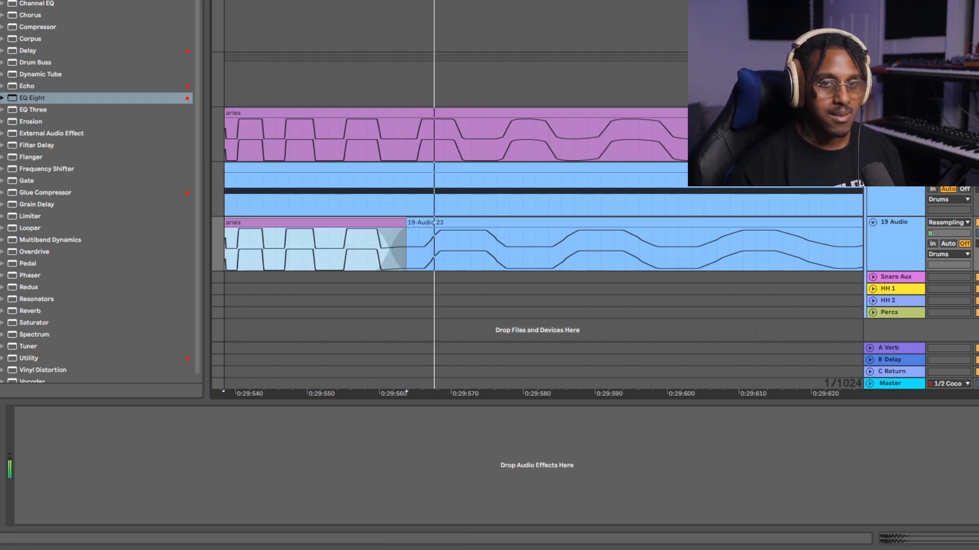